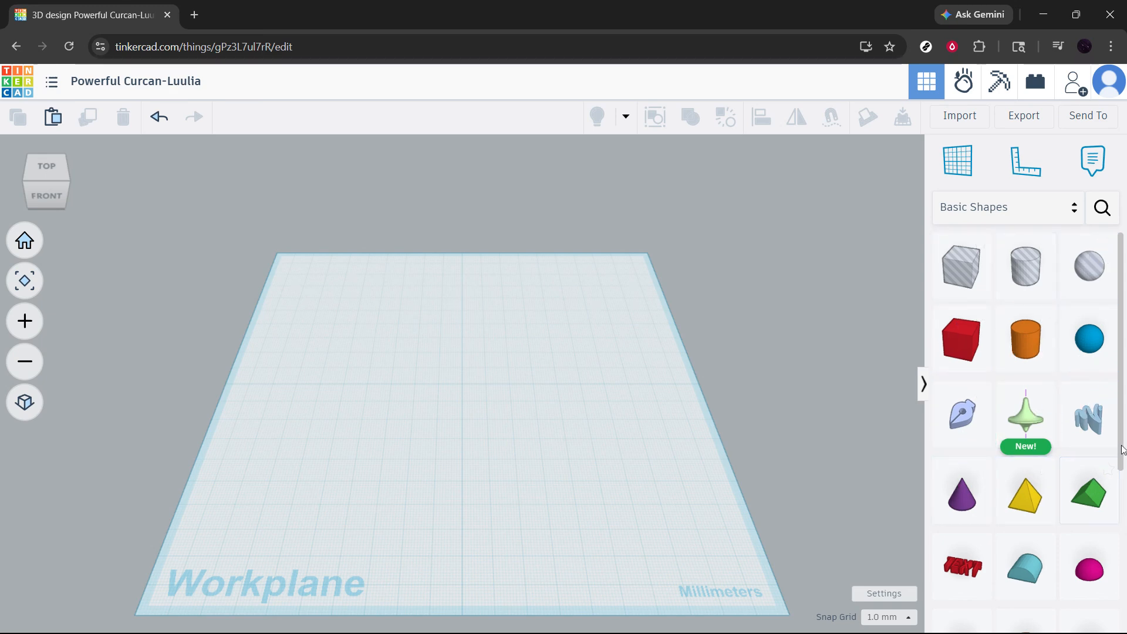
Browse the Letters & Numbers shape collection, and return to the Basic Shapes collection.
{"action": "left_click", "coordinate": [1073, 207]}
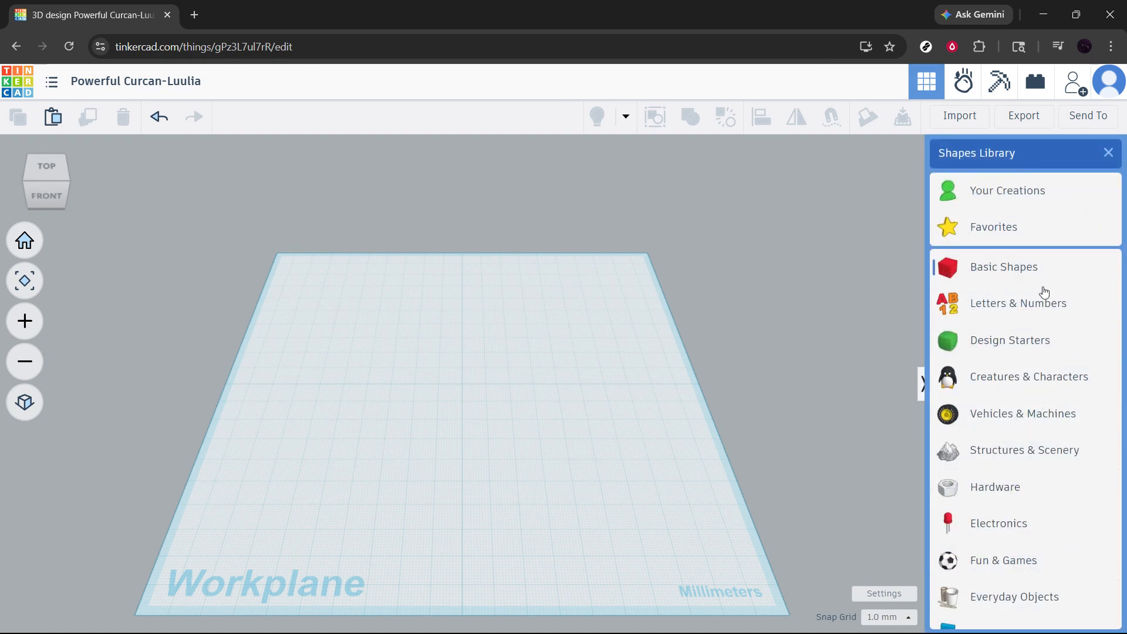
{"action": "left_click", "coordinate": [998, 311]}
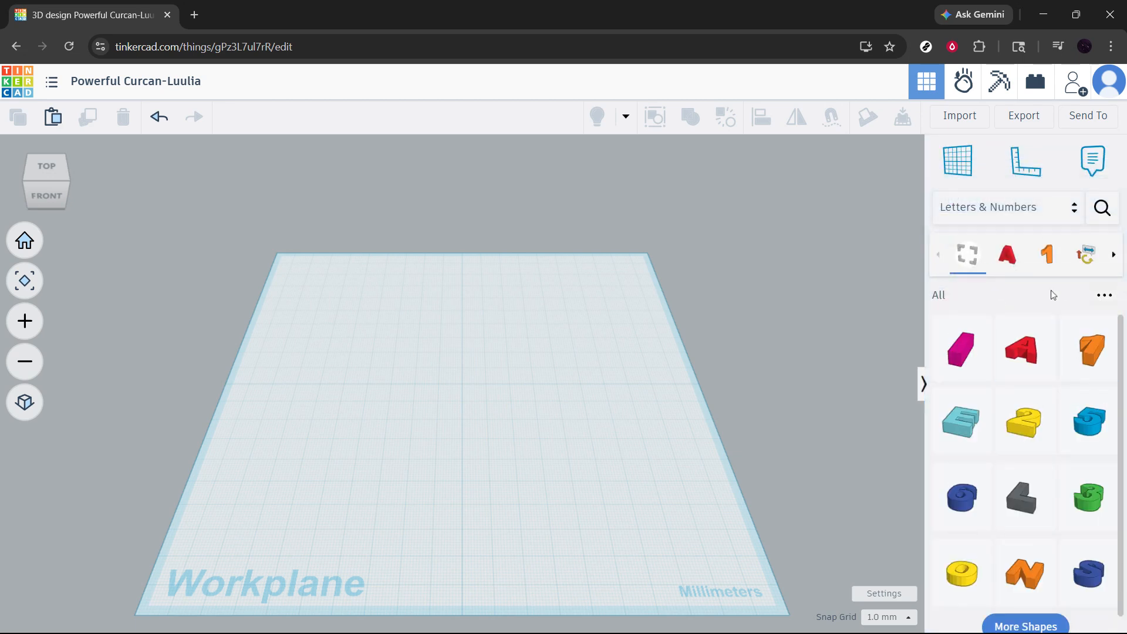
{"action": "scroll", "coordinate": [1009, 468], "scroll_direction": "down", "scroll_amount": 1}
{"action": "scroll", "coordinate": [1010, 469], "scroll_direction": "up", "scroll_amount": 1}
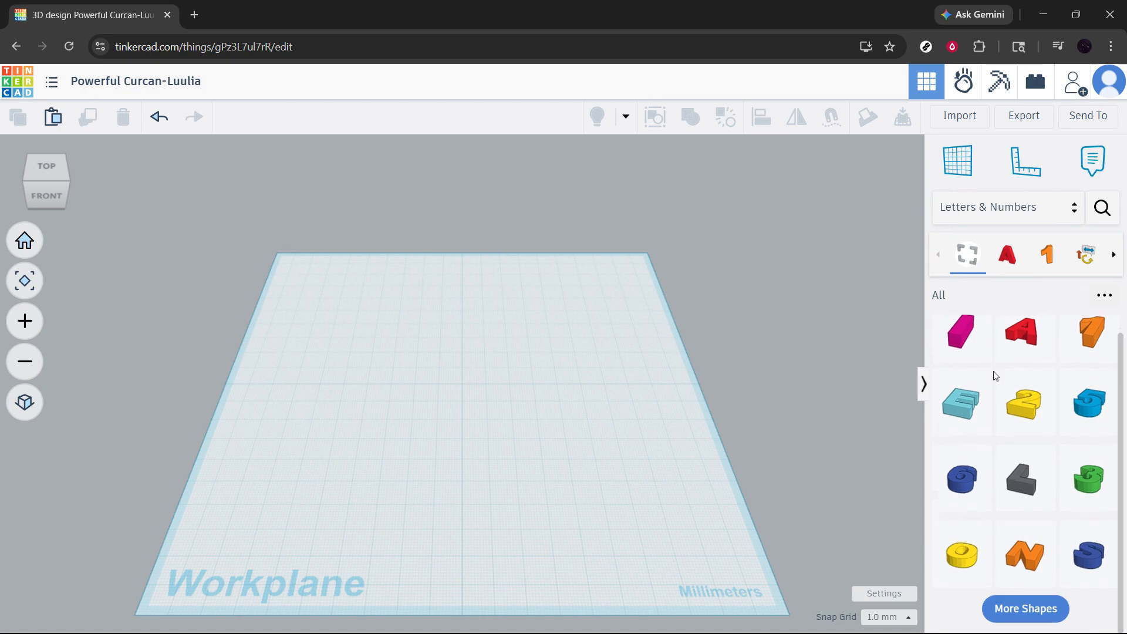
{"action": "left_click", "coordinate": [1024, 216]}
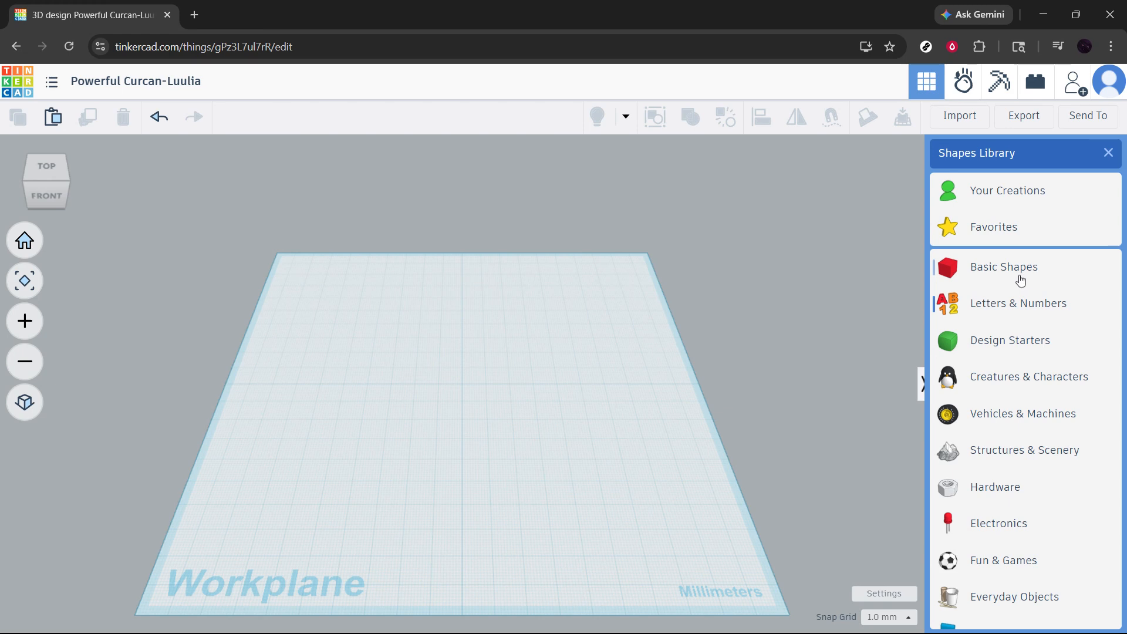
{"action": "left_click", "coordinate": [1021, 280]}
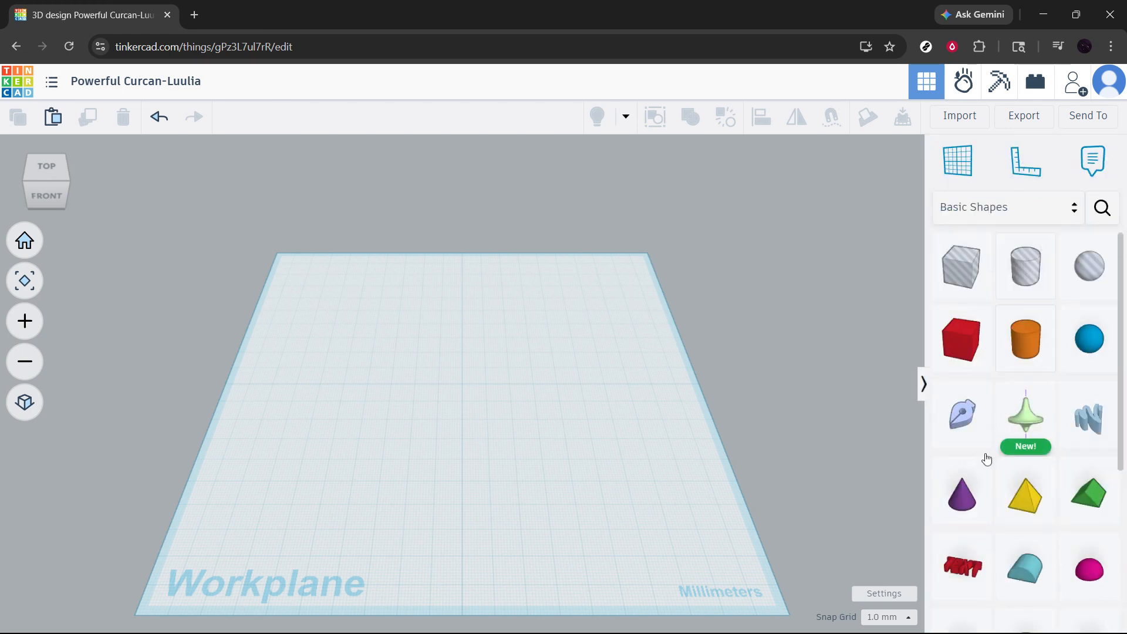
Place a Text shape near the middle of the workplane and change its wording to RED TEXT.
{"action": "left_click_drag", "start_coordinate": [949, 578], "coordinate": [460, 406]}
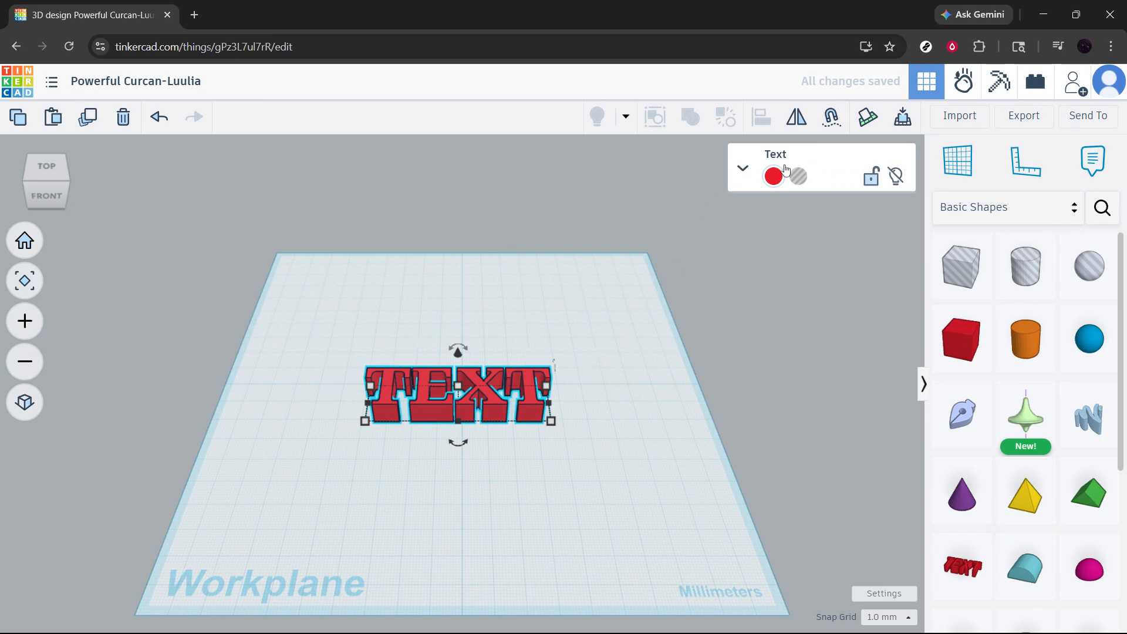
{"action": "left_click", "coordinate": [742, 169]}
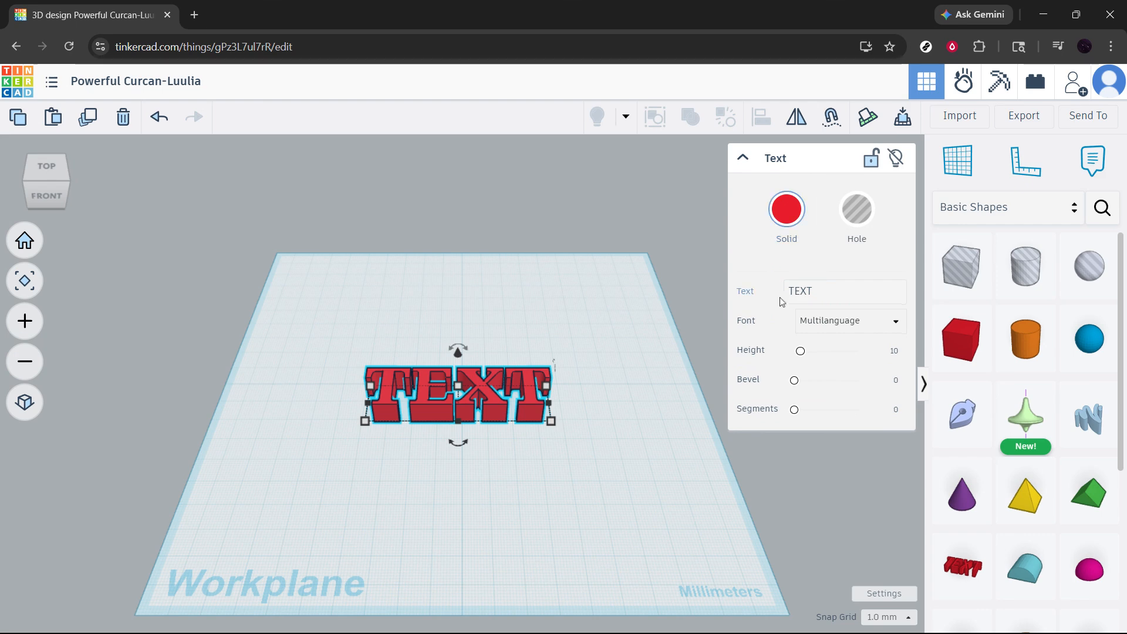
{"action": "left_click", "coordinate": [822, 292]}
{"action": "key", "text": "shift+Left"}
{"action": "key", "text": "shift+Left"}
{"action": "key", "text": "shift+Left"}
{"action": "key", "text": "shift+Left"}
{"action": "key", "text": "BackSpace"}
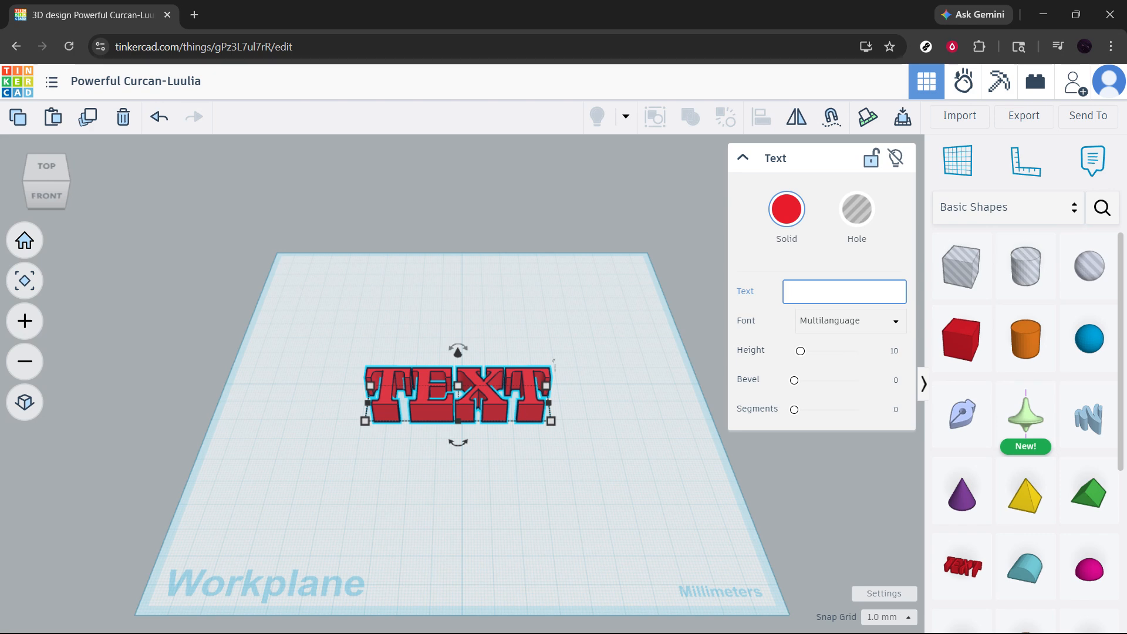
{"action": "type", "text": "RED"}
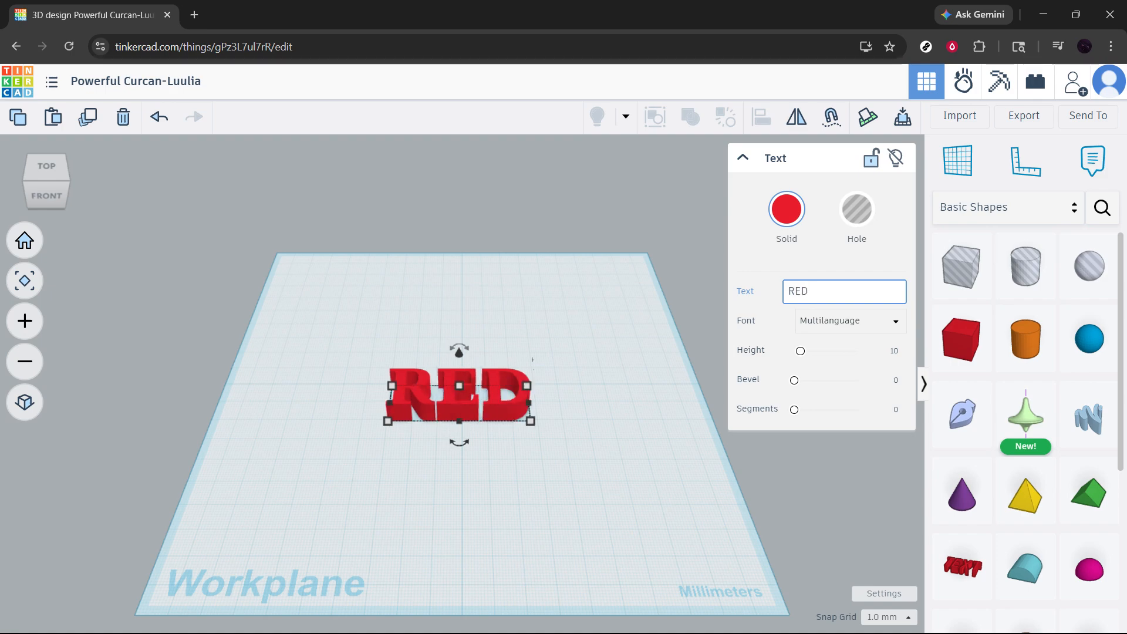
{"action": "type", "text": " TEXT"}
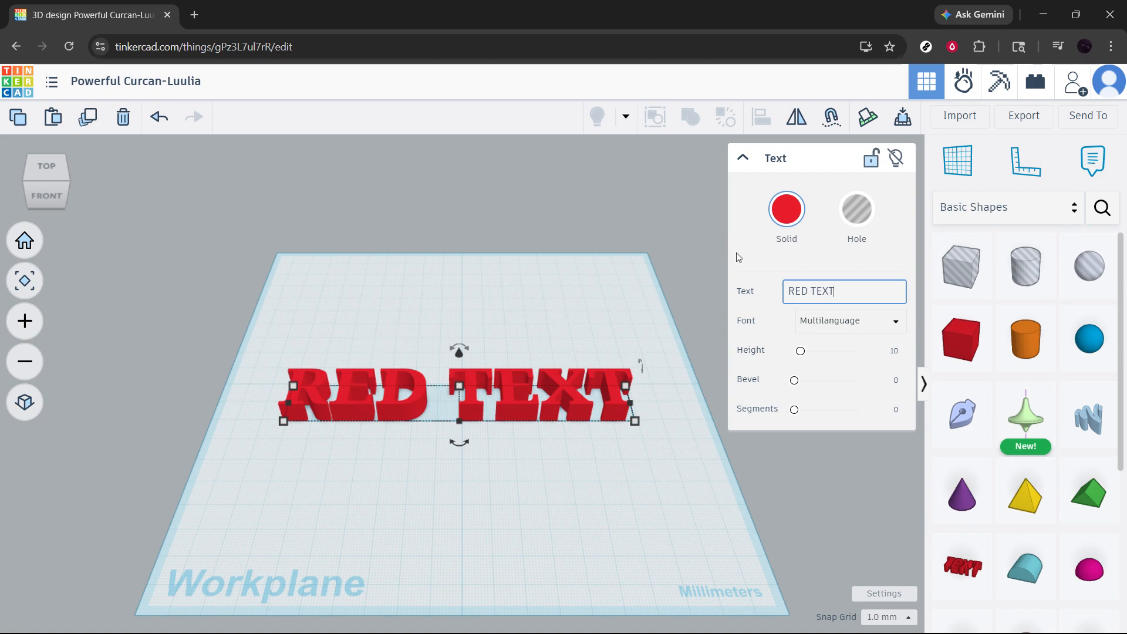
Compare the Sans, Sans Mono and Serif fonts on the RED TEXT shape, and set its font to Sans.
{"action": "left_click", "coordinate": [862, 321]}
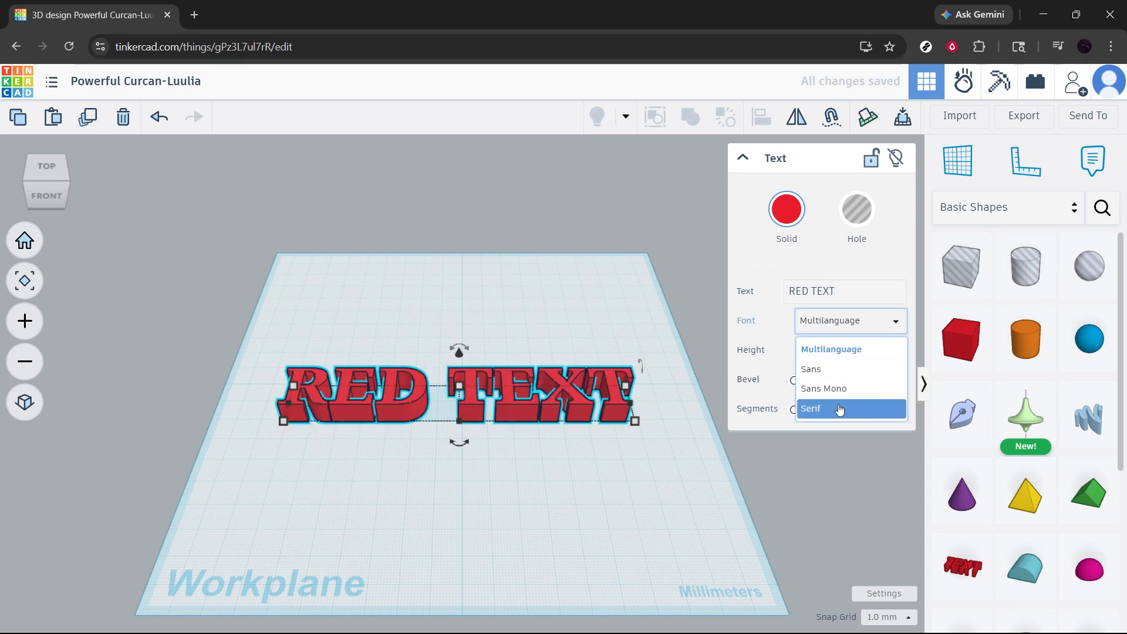
{"action": "left_click", "coordinate": [860, 366]}
{"action": "left_click", "coordinate": [890, 322]}
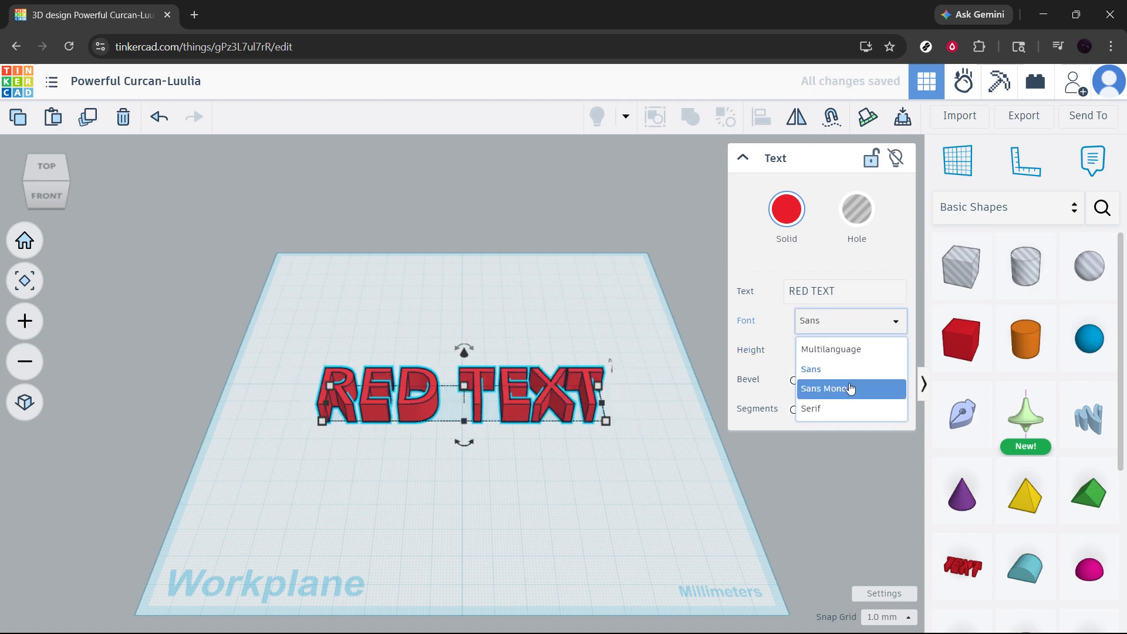
{"action": "left_click", "coordinate": [850, 389]}
{"action": "left_click", "coordinate": [892, 324]}
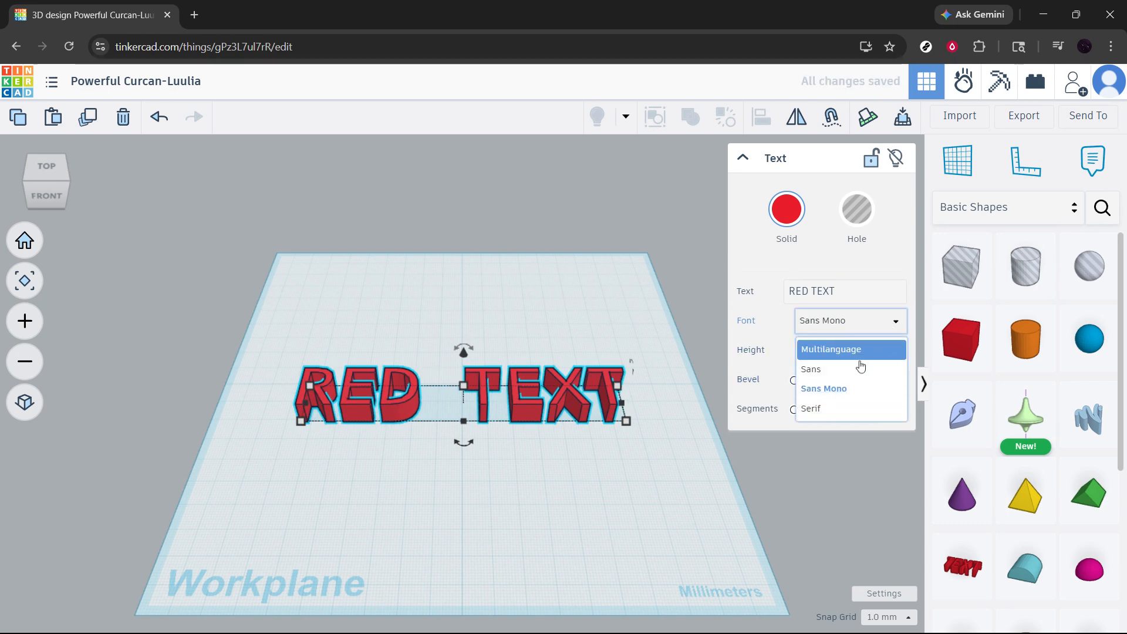
{"action": "left_click", "coordinate": [835, 407]}
{"action": "left_click", "coordinate": [893, 322]}
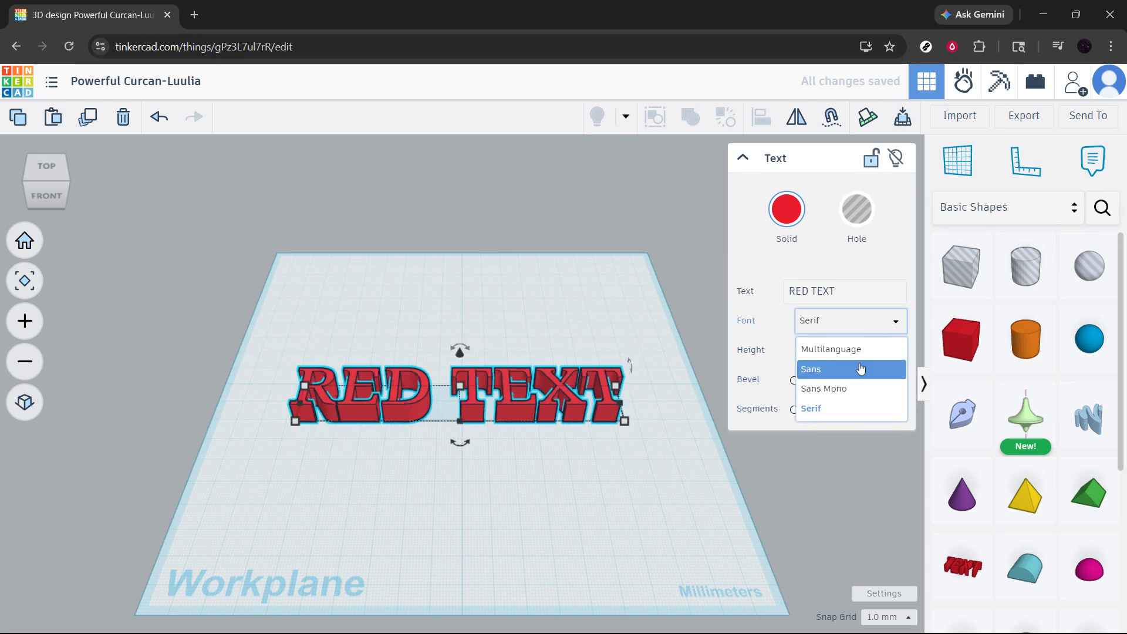
{"action": "left_click", "coordinate": [861, 368]}
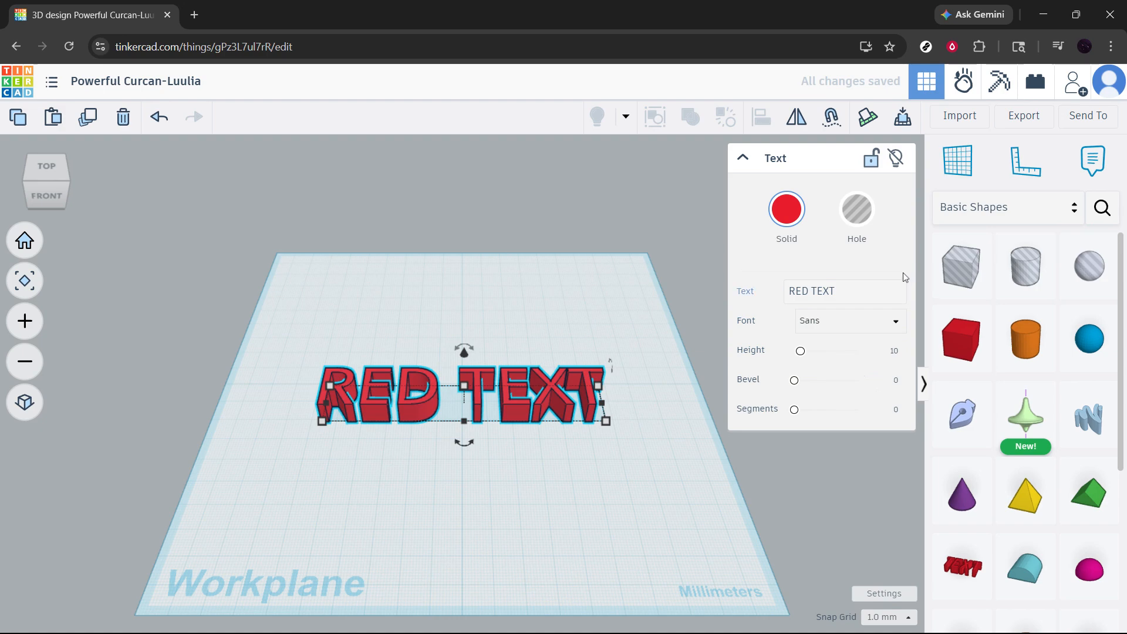
{"action": "left_click", "coordinate": [875, 322]}
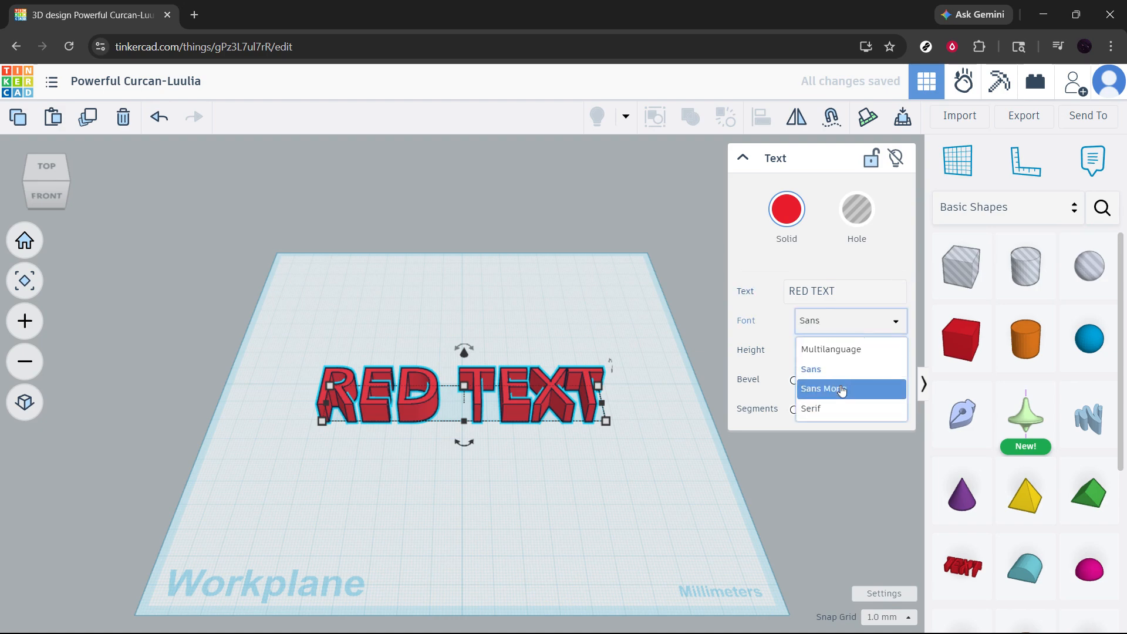
{"action": "left_click", "coordinate": [815, 389]}
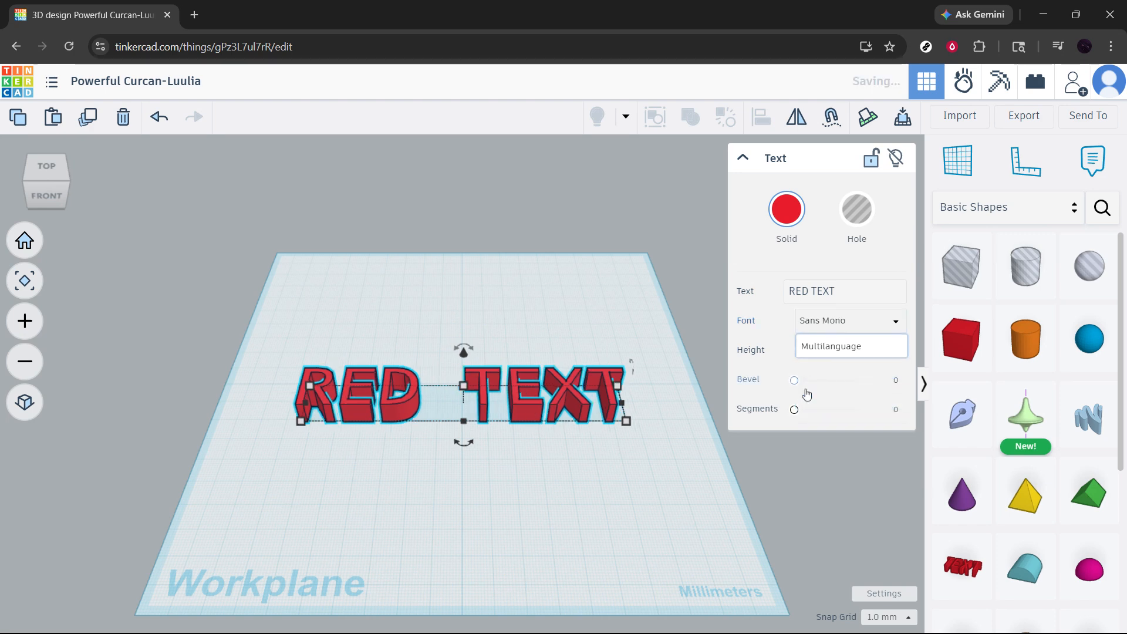
{"action": "left_click", "coordinate": [883, 323]}
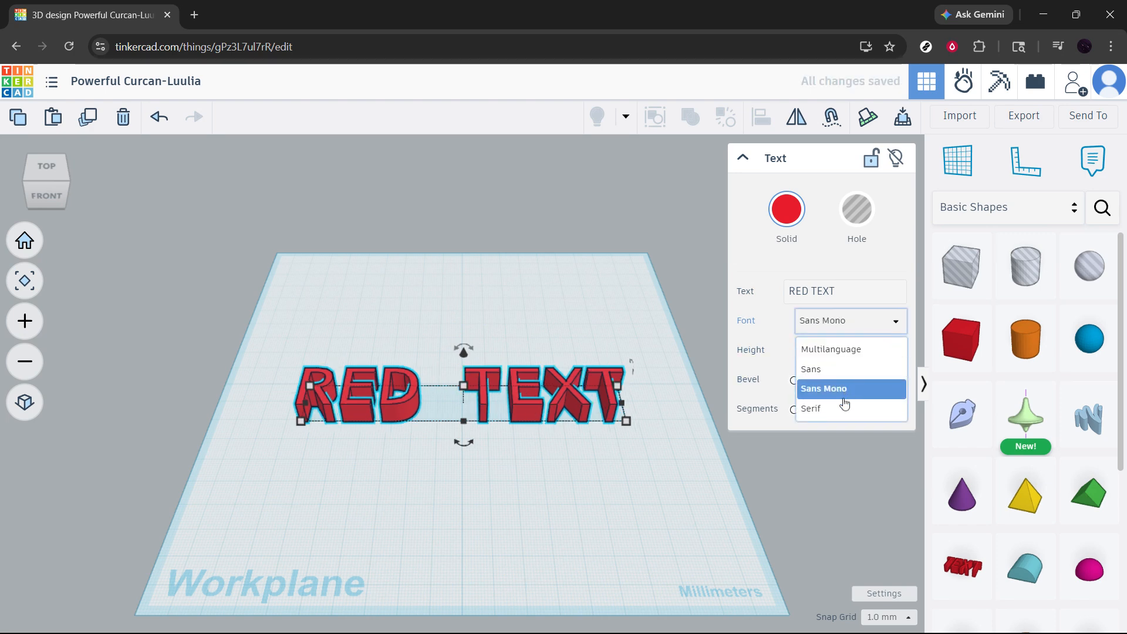
{"action": "left_click", "coordinate": [843, 407]}
{"action": "left_click", "coordinate": [881, 322]}
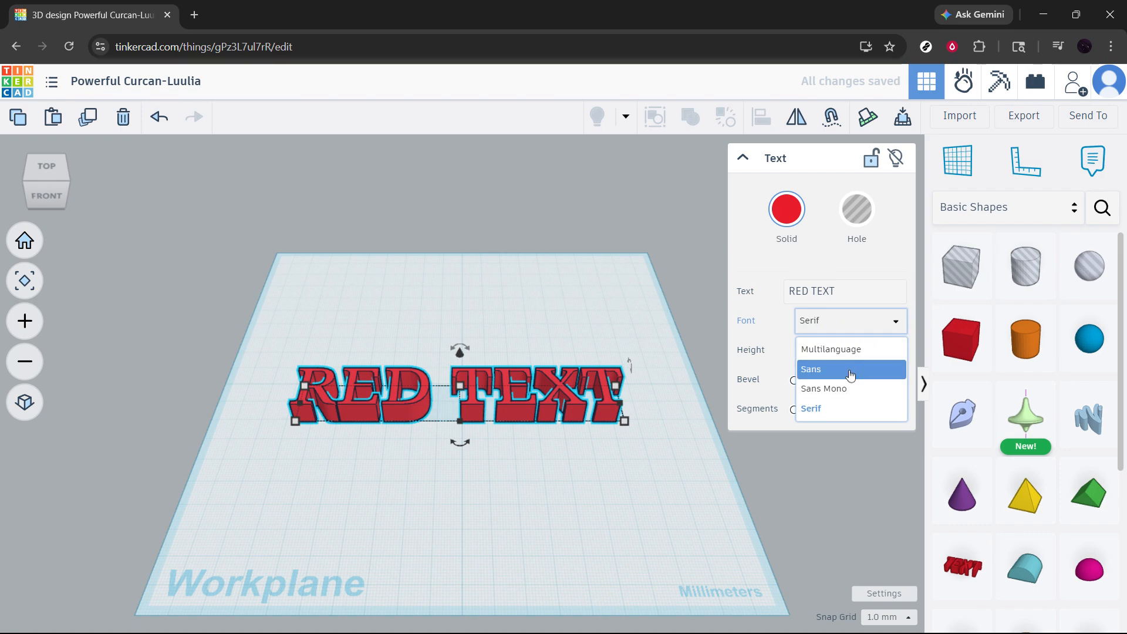
{"action": "left_click", "coordinate": [872, 366]}
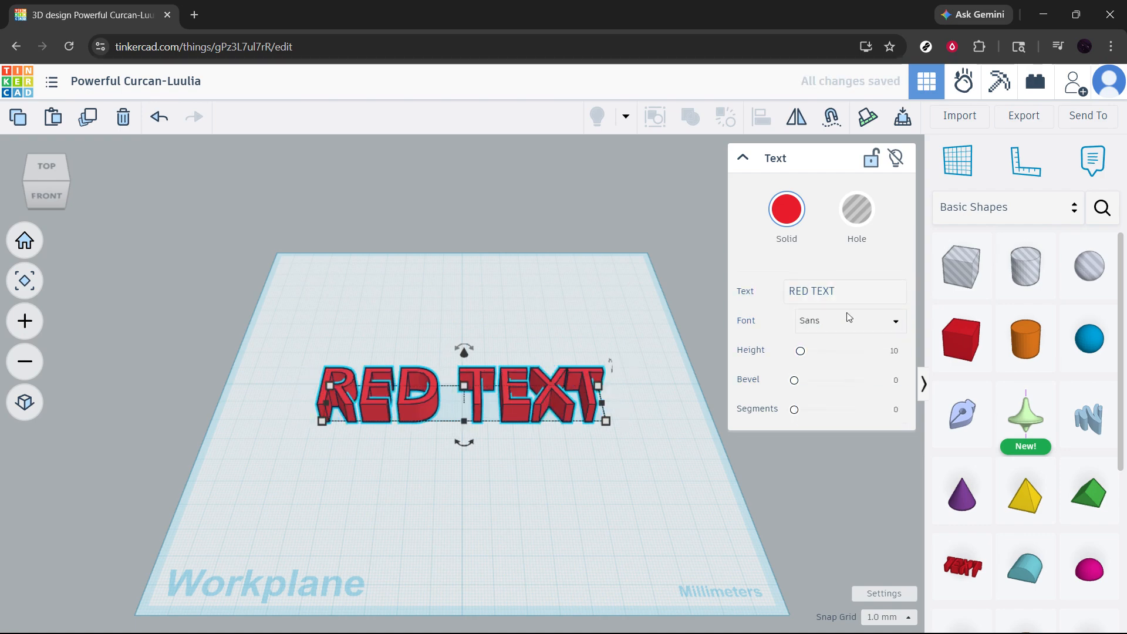
Set the RED TEXT shape's height to about 5.27, its bevel to about 0.445 and its segments to 5.
{"action": "mouse_move", "coordinate": [802, 352]}
{"action": "left_mouse_down"}
{"action": "mouse_move", "coordinate": [850, 364]}
{"action": "mouse_move", "coordinate": [797, 372]}
{"action": "mouse_move", "coordinate": [830, 381]}
{"action": "mouse_move", "coordinate": [799, 369]}
{"action": "left_mouse_up"}
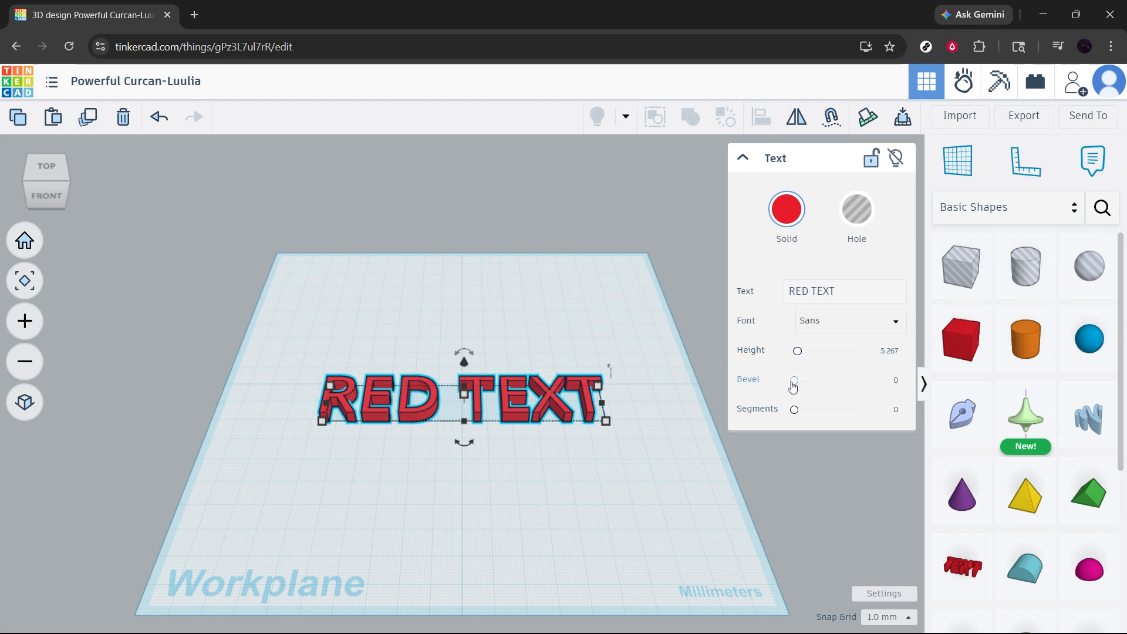
{"action": "left_click_drag", "start_coordinate": [795, 380], "coordinate": [817, 388]}
{"action": "scroll", "coordinate": [587, 394], "scroll_direction": "up", "scroll_amount": 6}
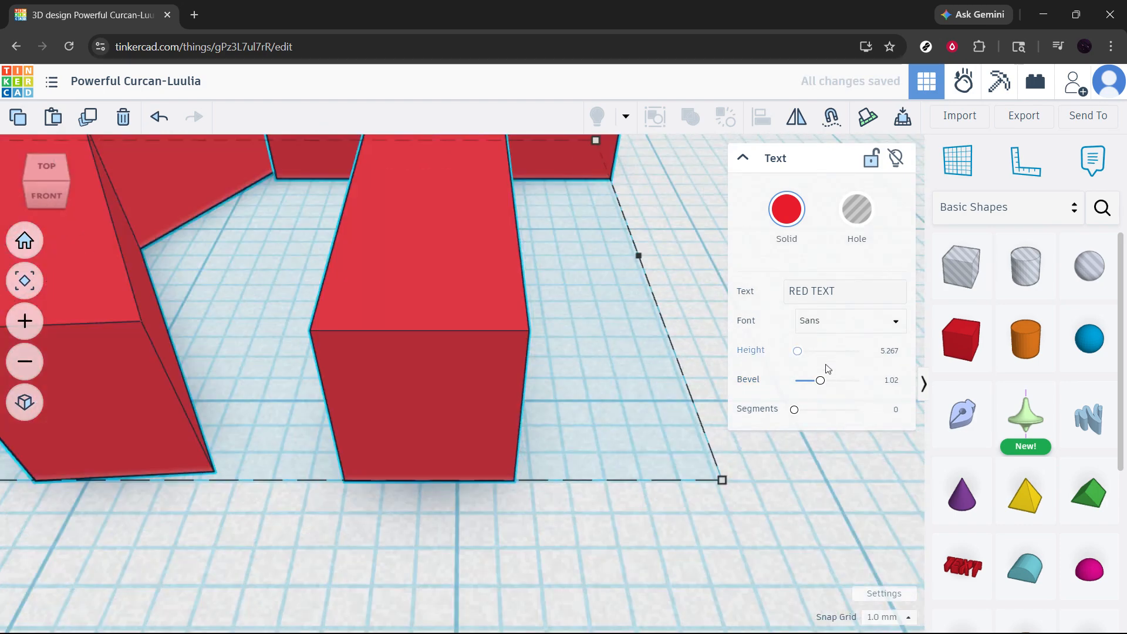
{"action": "left_click_drag", "start_coordinate": [820, 380], "coordinate": [933, 404]}
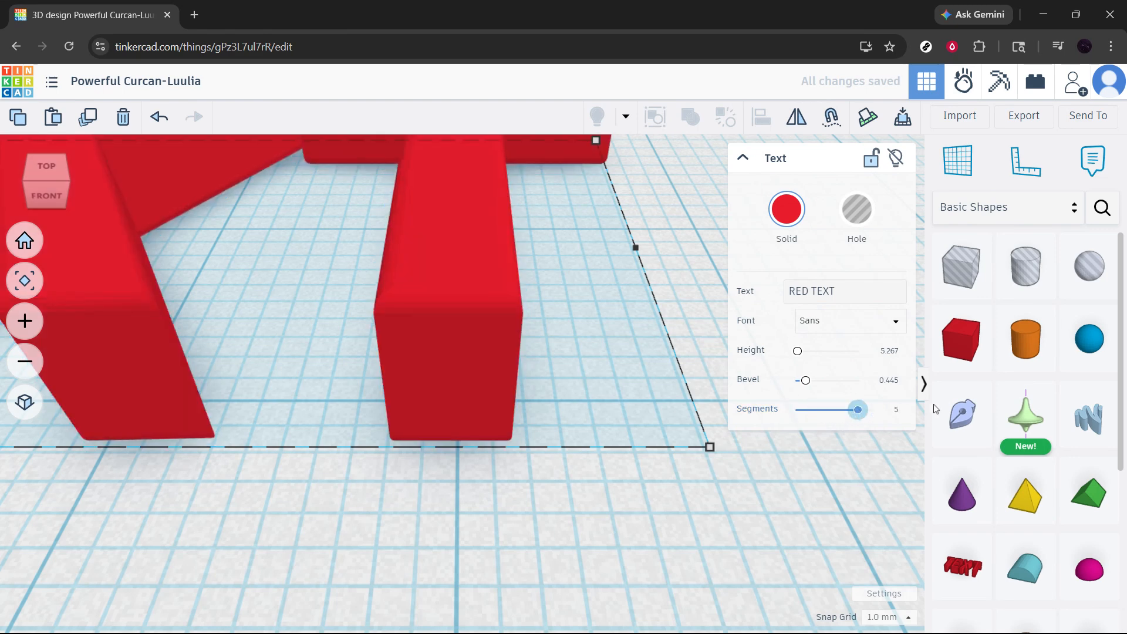
{"action": "left_click", "coordinate": [636, 357]}
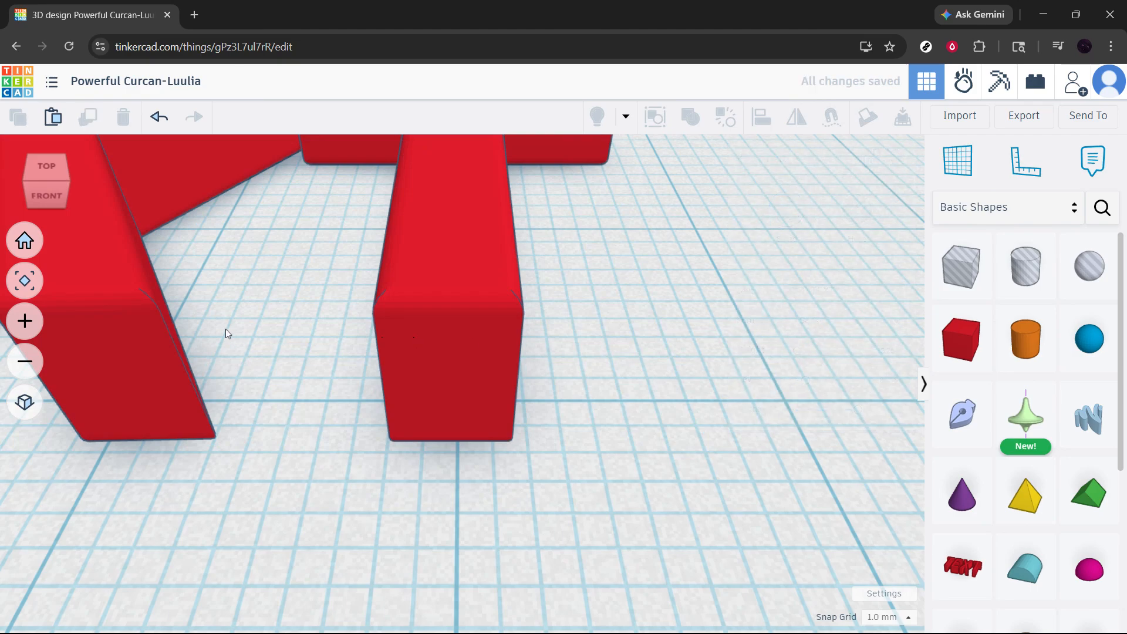
Move the RED TEXT shape slightly toward the back of the workplane and resize its width to 112 mm.
{"action": "scroll", "coordinate": [225, 329], "scroll_direction": "down", "scroll_amount": 5}
{"action": "middle_click_drag", "start_coordinate": [326, 359], "coordinate": [912, 436]}
{"action": "scroll", "coordinate": [453, 394], "scroll_direction": "up", "scroll_amount": 8}
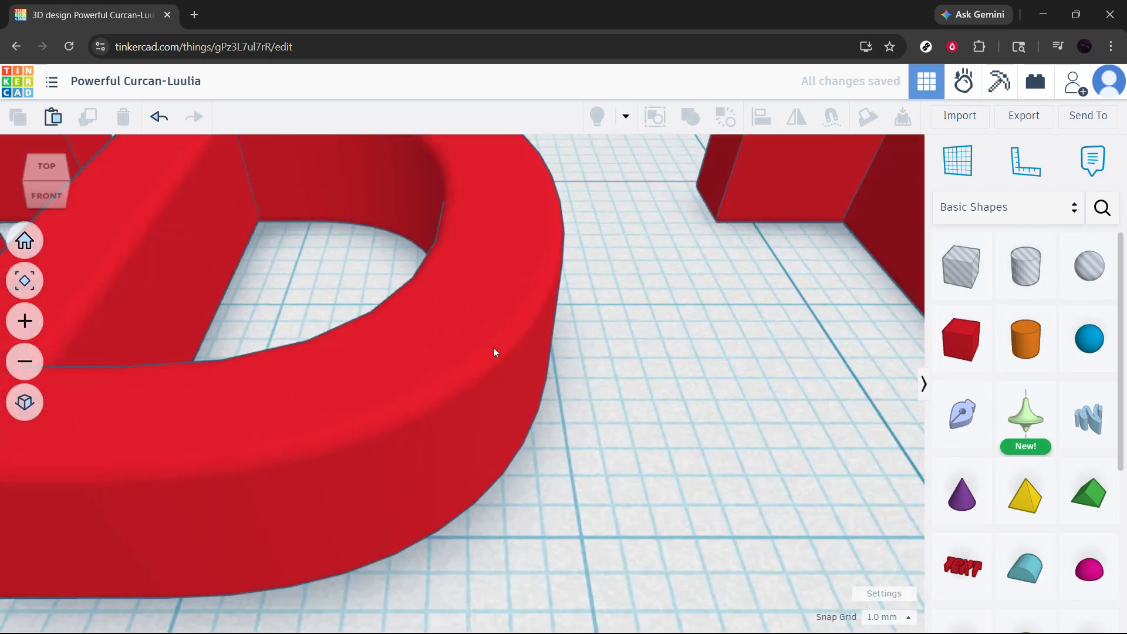
{"action": "scroll", "coordinate": [526, 418], "scroll_direction": "down", "scroll_amount": 10}
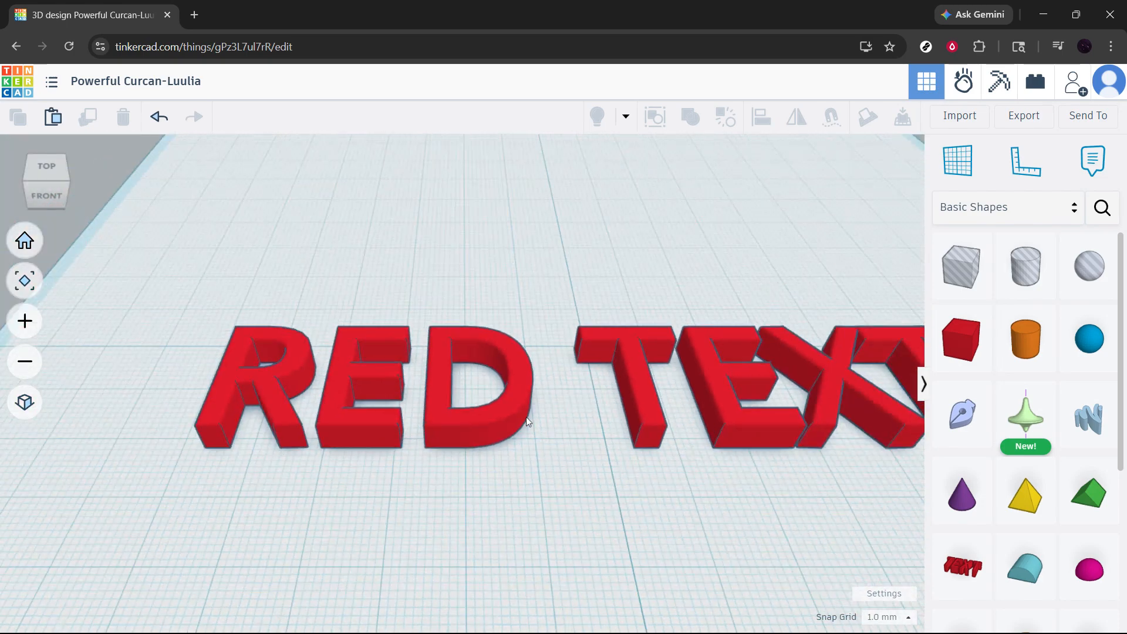
{"action": "middle_click_drag", "start_coordinate": [642, 444], "coordinate": [516, 419]}
{"action": "scroll", "coordinate": [516, 420], "scroll_direction": "down", "scroll_amount": 3}
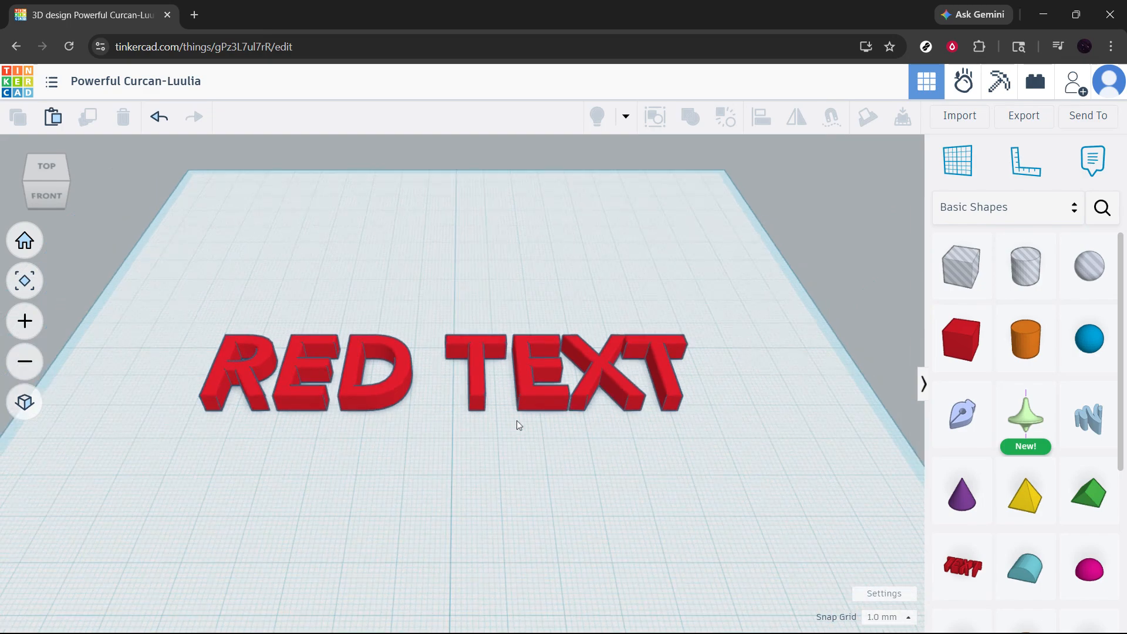
{"action": "left_click", "coordinate": [534, 404]}
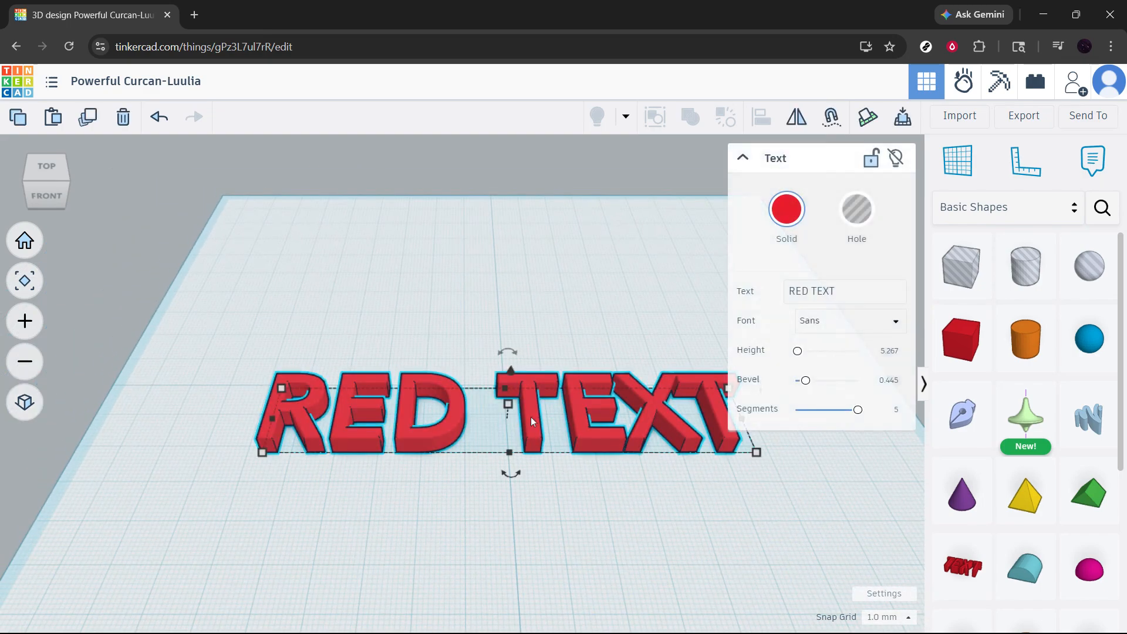
{"action": "left_click_drag", "start_coordinate": [530, 417], "coordinate": [531, 391]}
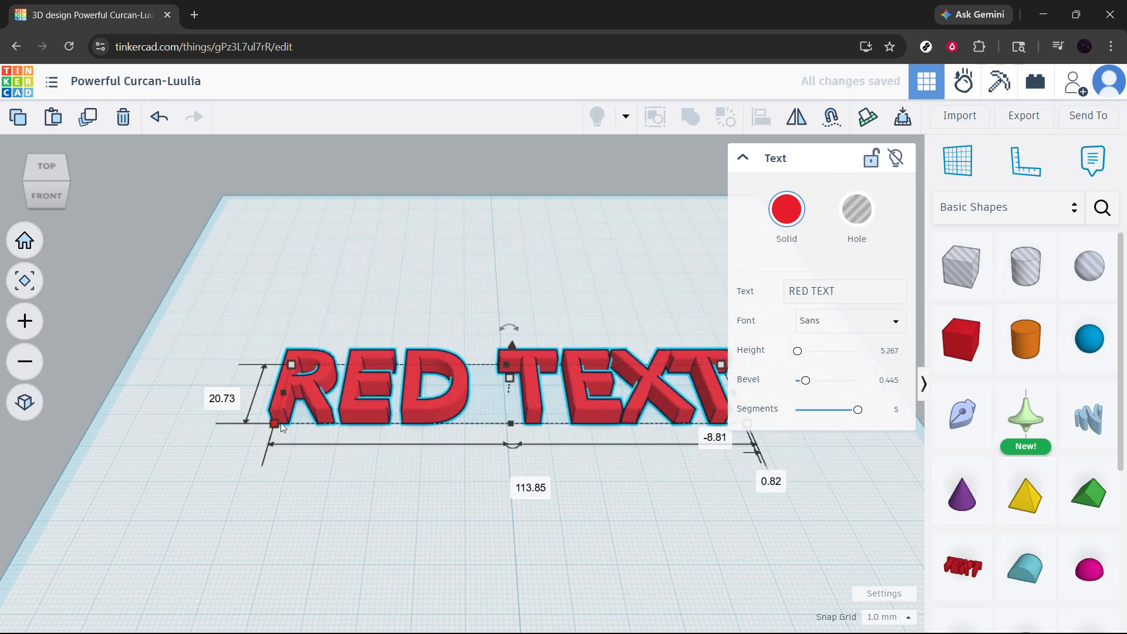
{"action": "mouse_move", "coordinate": [278, 424]}
{"action": "left_mouse_down"}
{"action": "mouse_move", "coordinate": [193, 470]}
{"action": "mouse_move", "coordinate": [167, 499]}
{"action": "mouse_move", "coordinate": [317, 548]}
{"action": "mouse_move", "coordinate": [464, 513]}
{"action": "mouse_move", "coordinate": [452, 421]}
{"action": "mouse_move", "coordinate": [284, 427]}
{"action": "left_mouse_up"}
{"action": "left_click", "coordinate": [509, 512]}
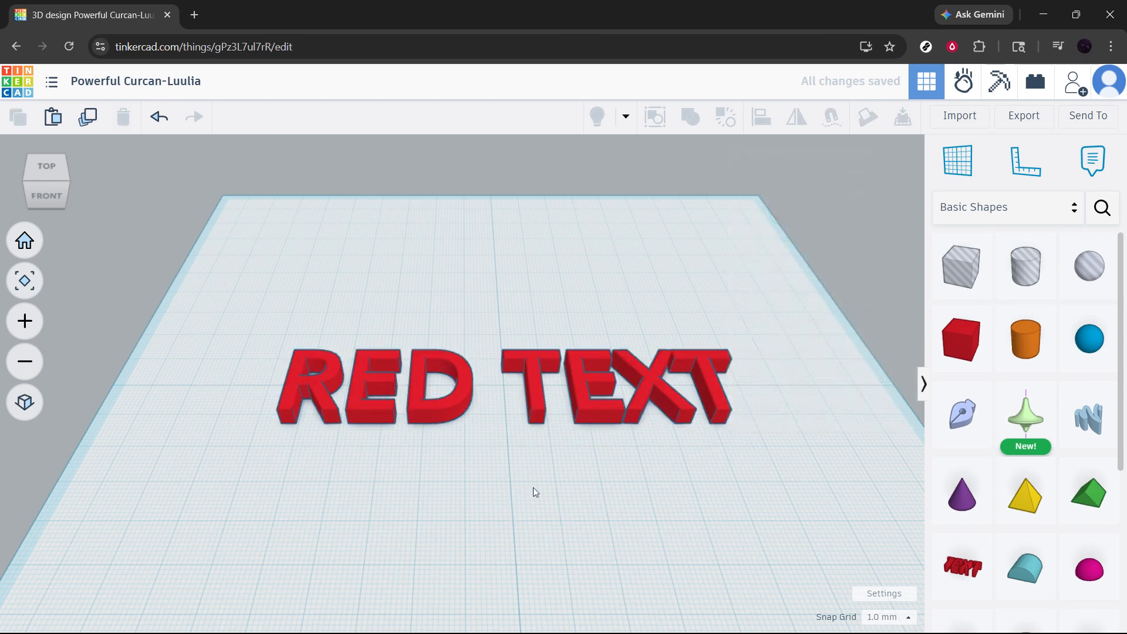
{"action": "middle_click_drag", "start_coordinate": [683, 470], "coordinate": [673, 435]}
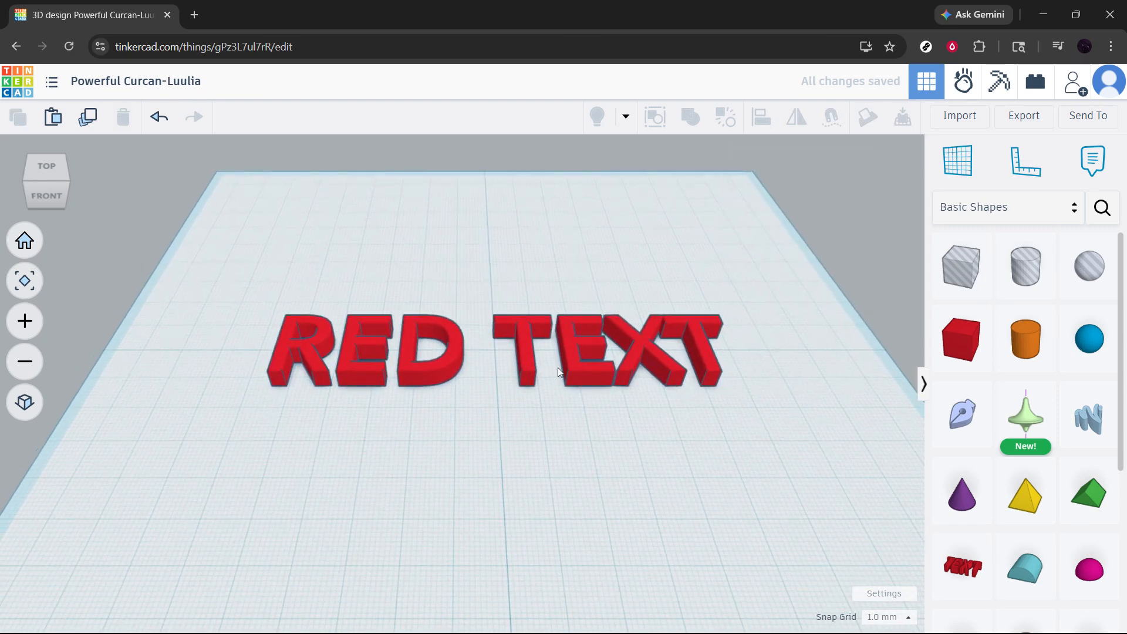
Check the overall width and depth of the RED TEXT shape, and collapse its shape properties.
{"action": "left_click", "coordinate": [580, 370]}
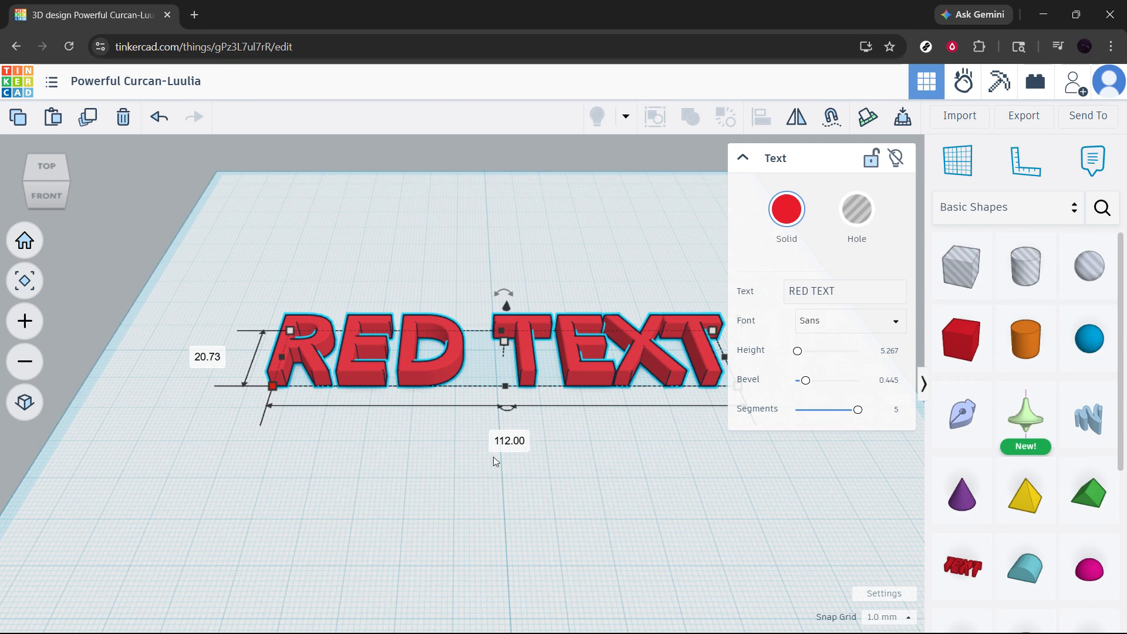
{"action": "left_click", "coordinate": [741, 159]}
{"action": "left_click", "coordinate": [620, 290]}
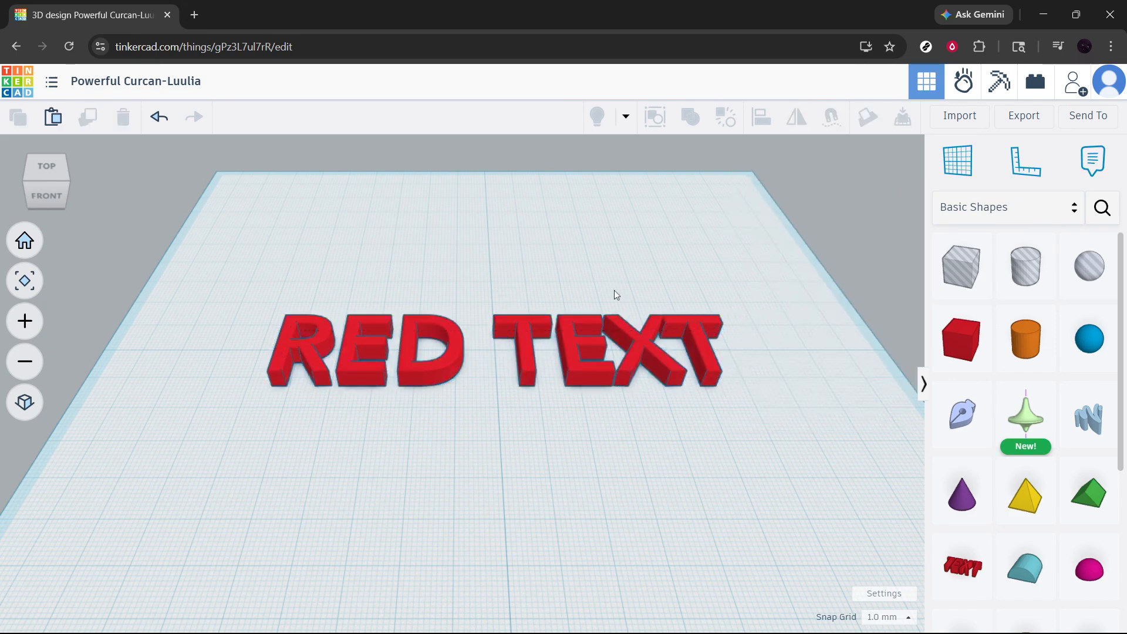
Place a second Text shape on the workplane just in front of the RED TEXT shape and expand its properties.
{"action": "middle_click_drag", "start_coordinate": [568, 434], "coordinate": [667, 440]}
{"action": "left_click_drag", "start_coordinate": [939, 560], "coordinate": [533, 509]}
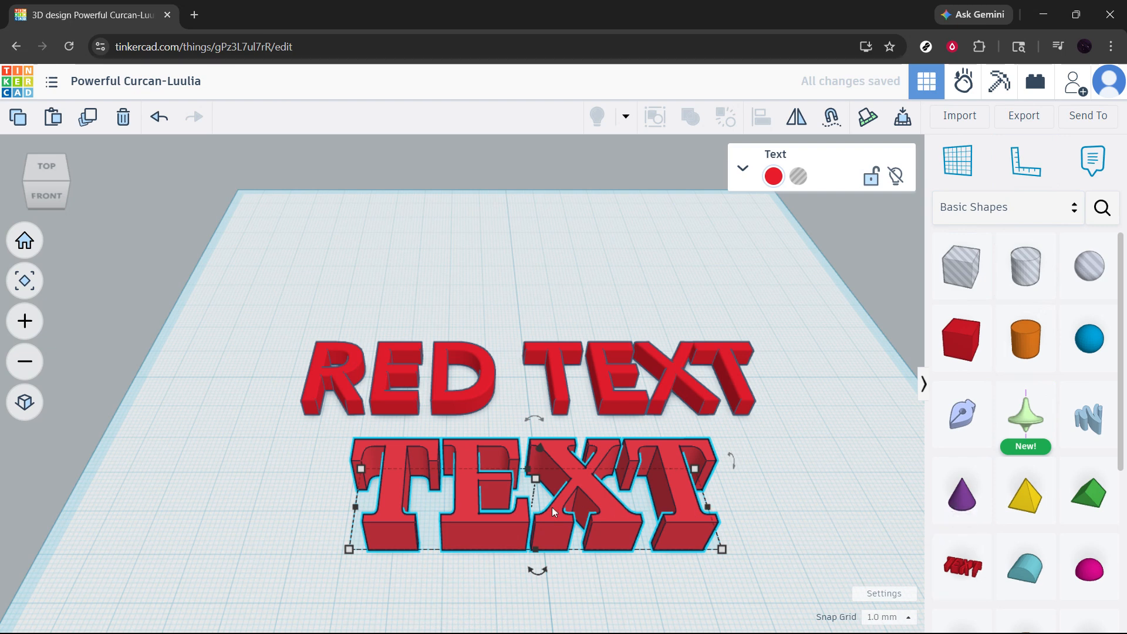
{"action": "left_click", "coordinate": [741, 171]}
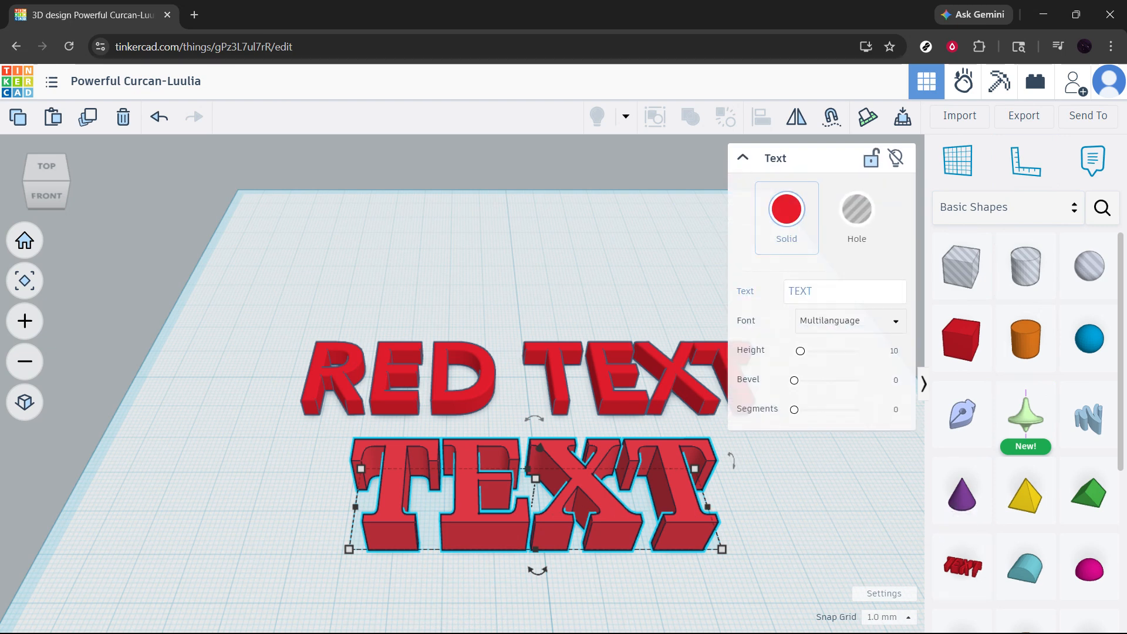
{"action": "left_click_drag", "start_coordinate": [798, 291], "coordinate": [812, 291]}
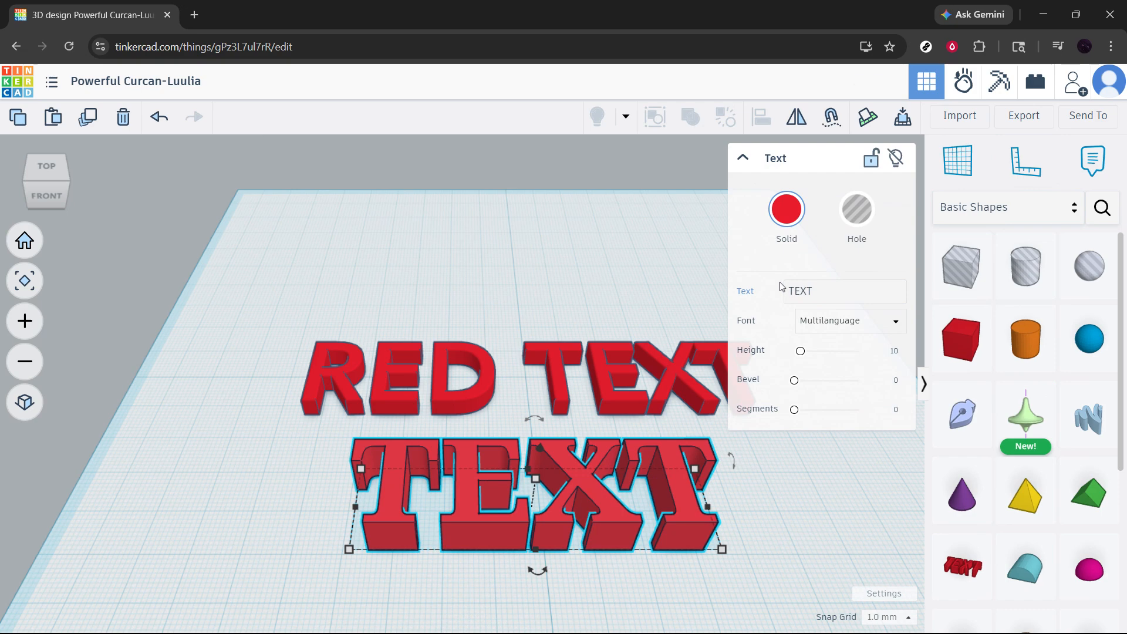
{"action": "key", "text": "c"}
{"action": "key", "text": "f"}
{"action": "key", "text": "t"}
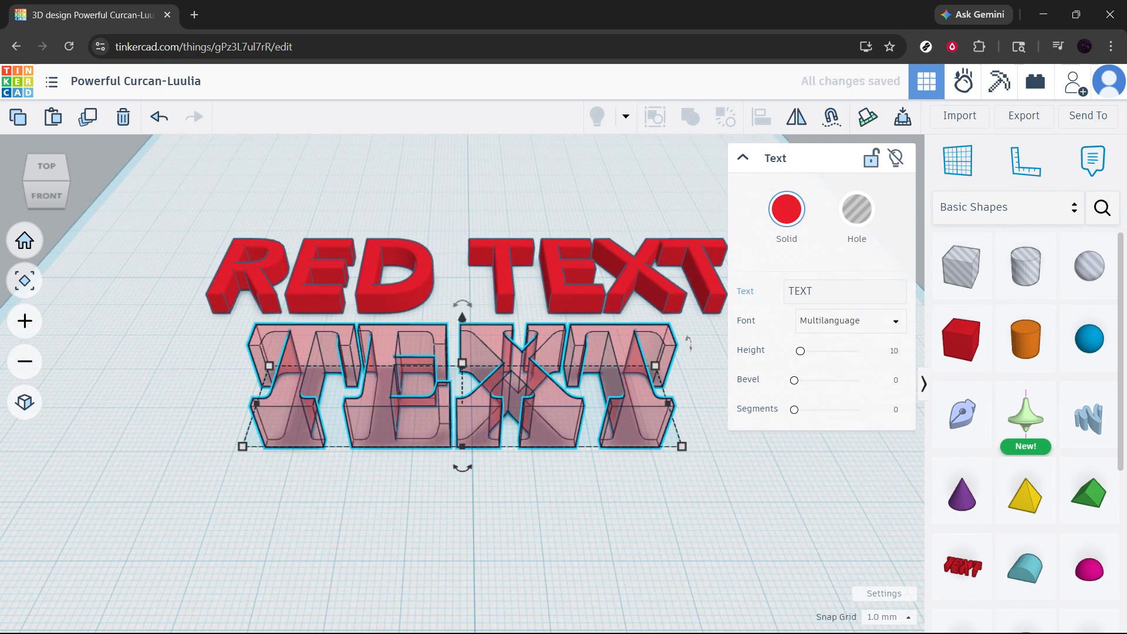
{"action": "left_click_drag", "start_coordinate": [814, 292], "coordinate": [775, 291]}
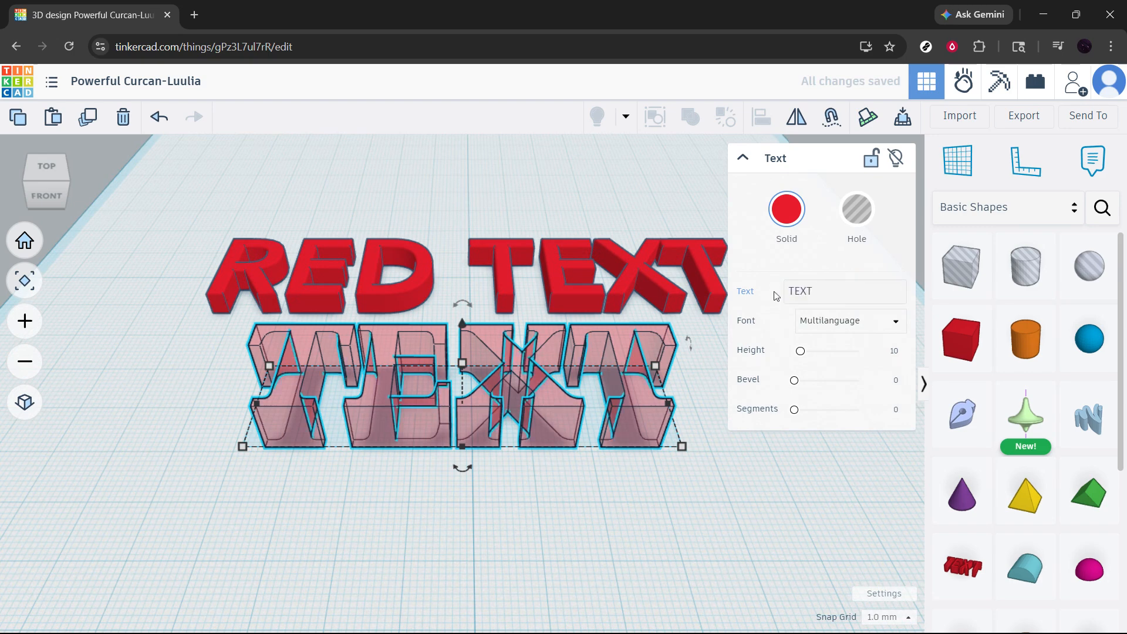
{"action": "key", "text": "c"}
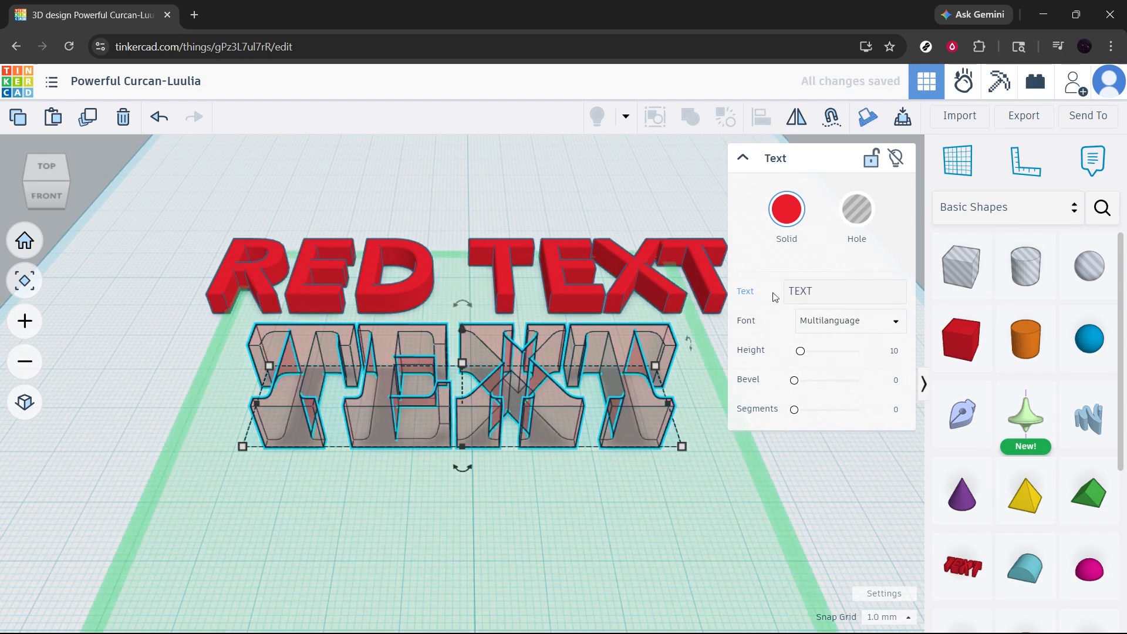
{"action": "key", "text": "t"}
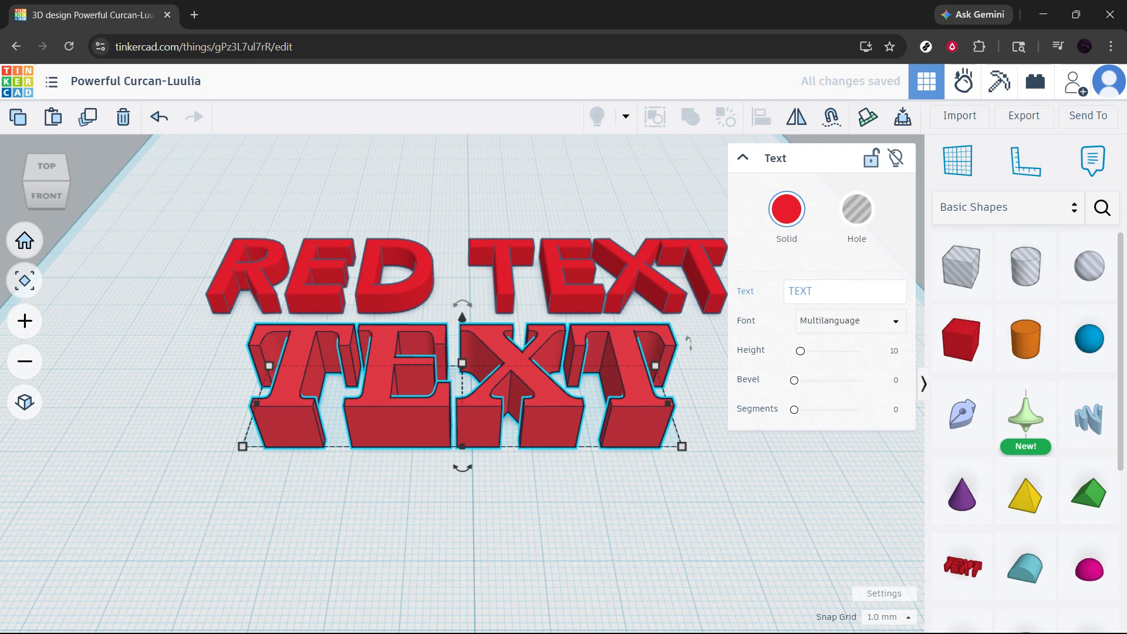
Change the wording of the new Text shape to "default" and deselect it.
{"action": "left_click_drag", "start_coordinate": [814, 292], "coordinate": [786, 291]}
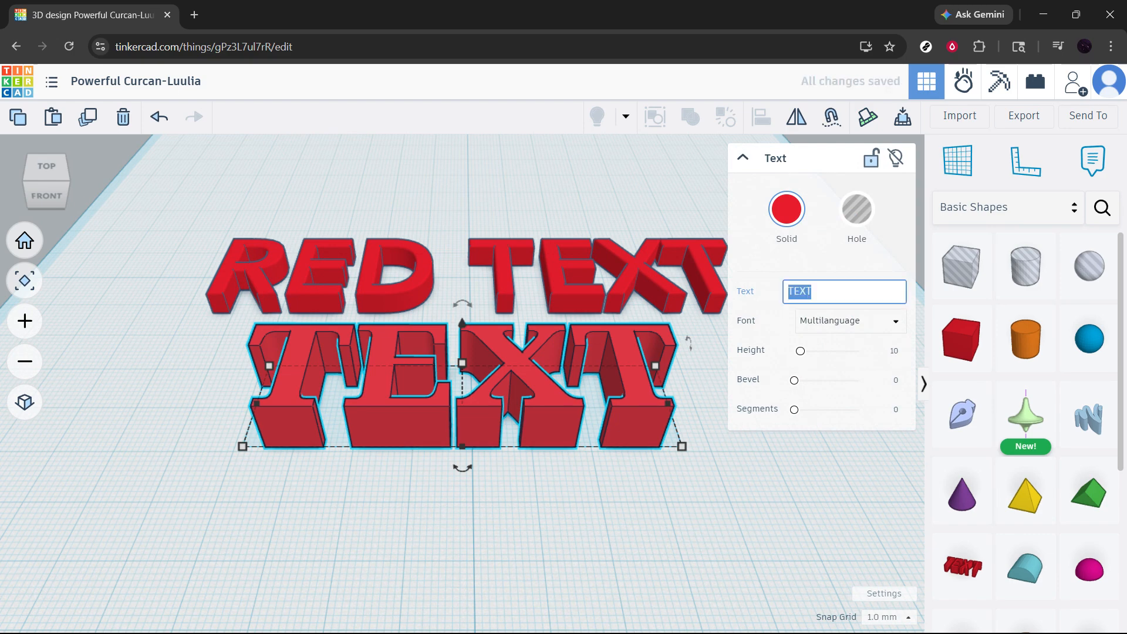
{"action": "type", "text": "default"}
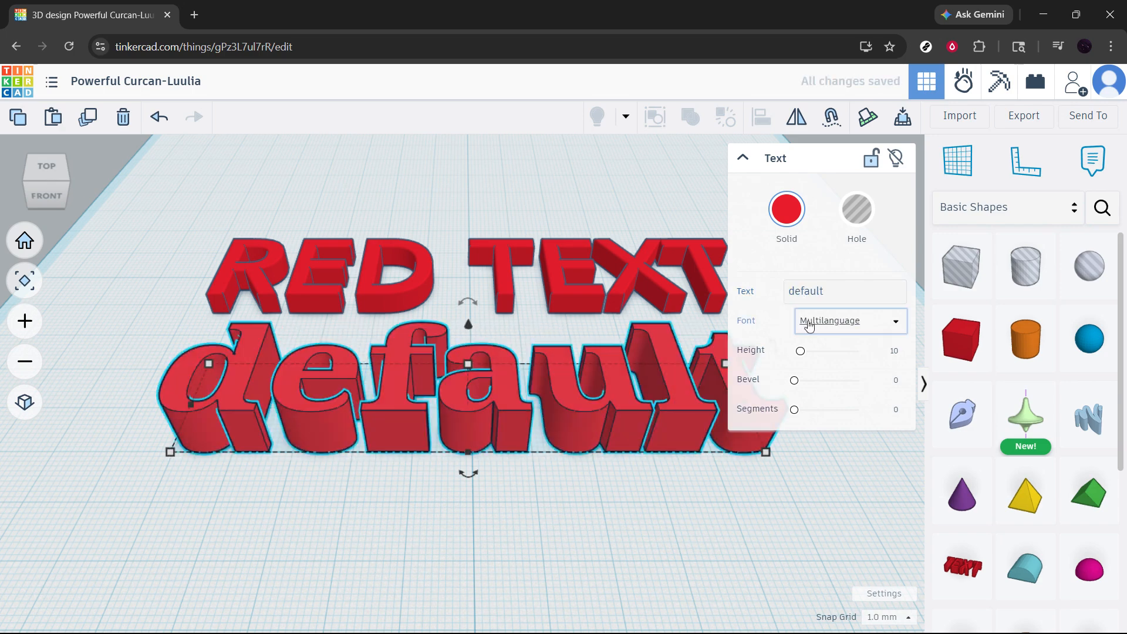
{"action": "left_click", "coordinate": [797, 491]}
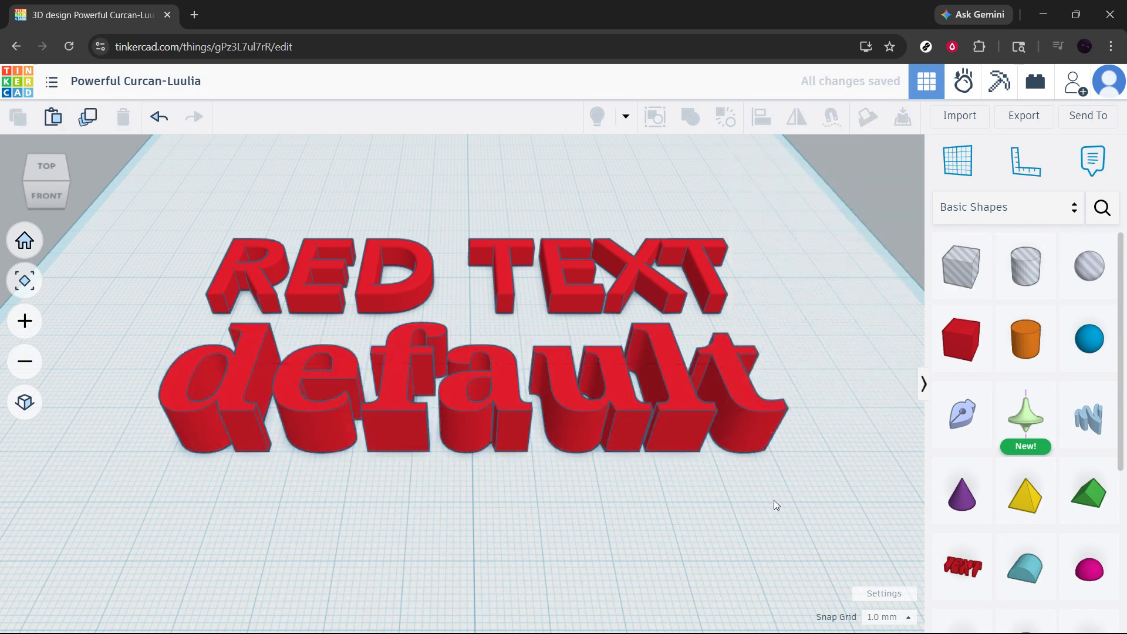